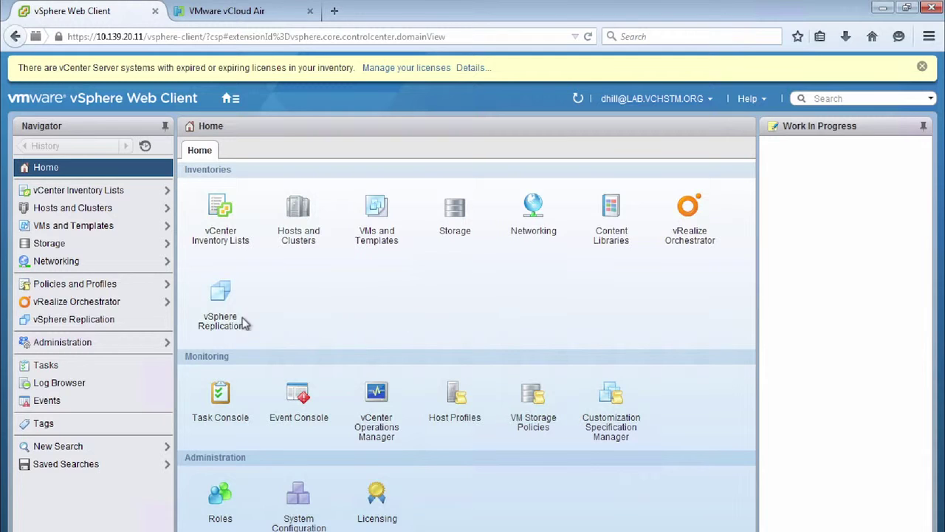
- Open the vSphere Replication monitoring for vca01.lab.vchstm.org and review the outgoing replication's details and point-in-time instances
{"action": "left_click", "coordinate": [224, 297]}
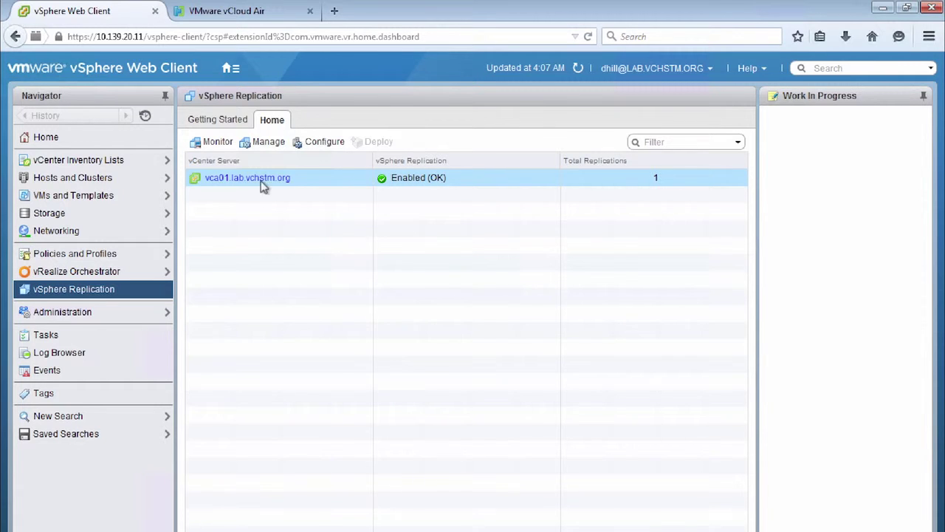
{"action": "left_click", "coordinate": [218, 142]}
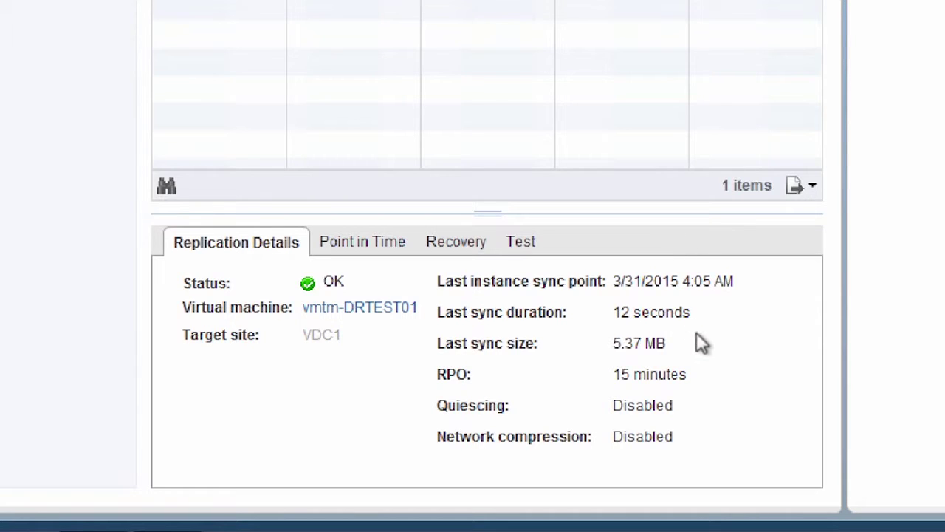
{"action": "left_click", "coordinate": [360, 244]}
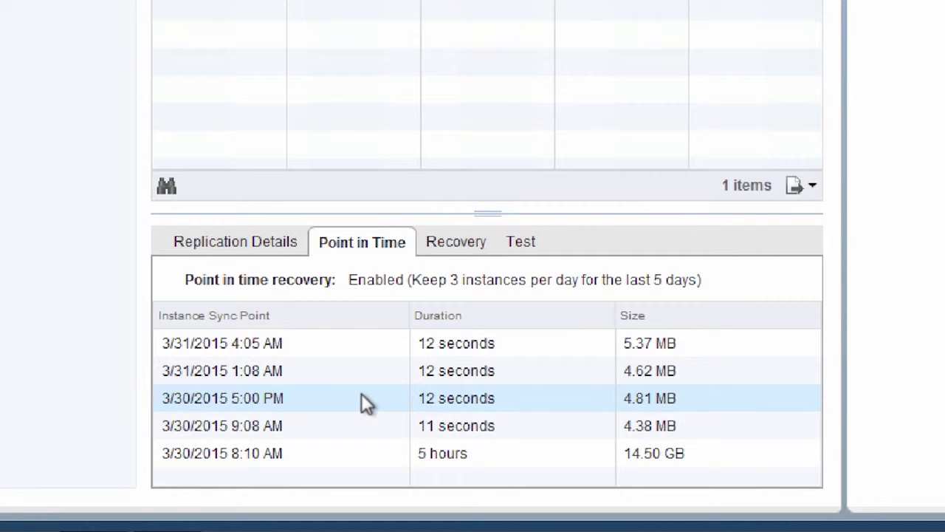
{"action": "left_click", "coordinate": [255, 246]}
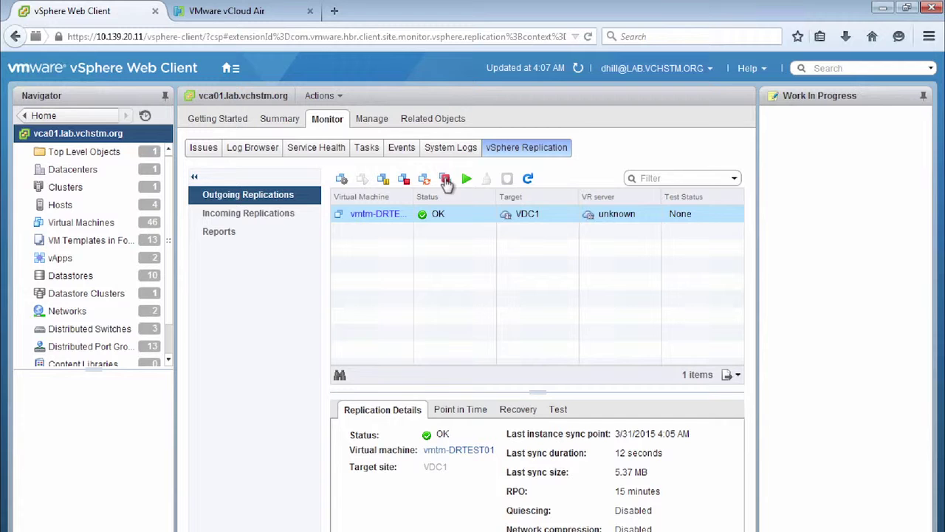
- Run a planned migration of vmtm-DRTEST01 that synchronizes recent changes, uses guest shutdown with a 5-minute timeout, and powers on the recovered VM
{"action": "left_click", "coordinate": [446, 182]}
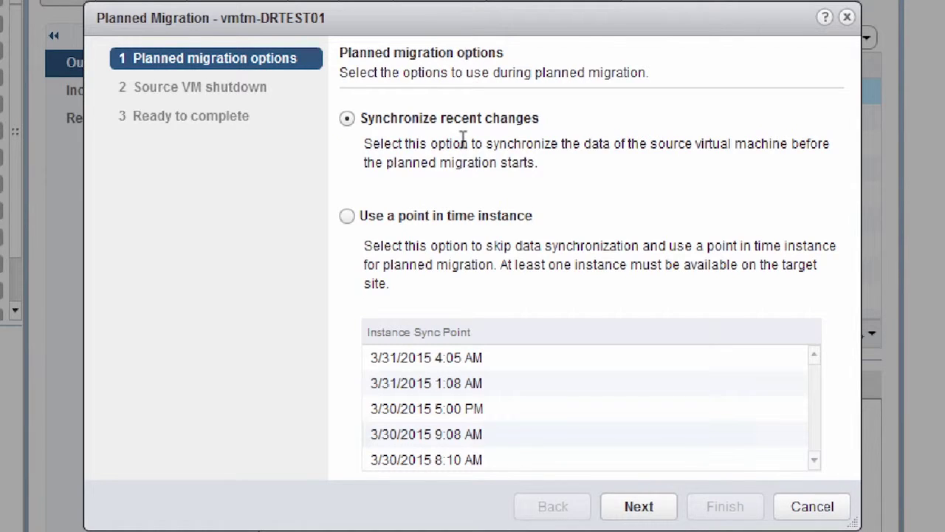
{"action": "left_click", "coordinate": [346, 215]}
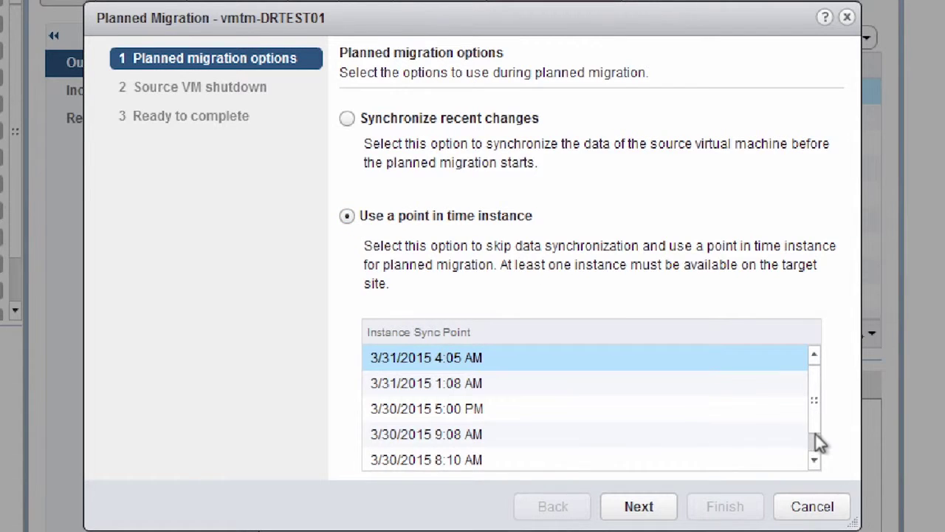
{"action": "scroll", "coordinate": [817, 435], "scroll_direction": "down", "scroll_amount": 1}
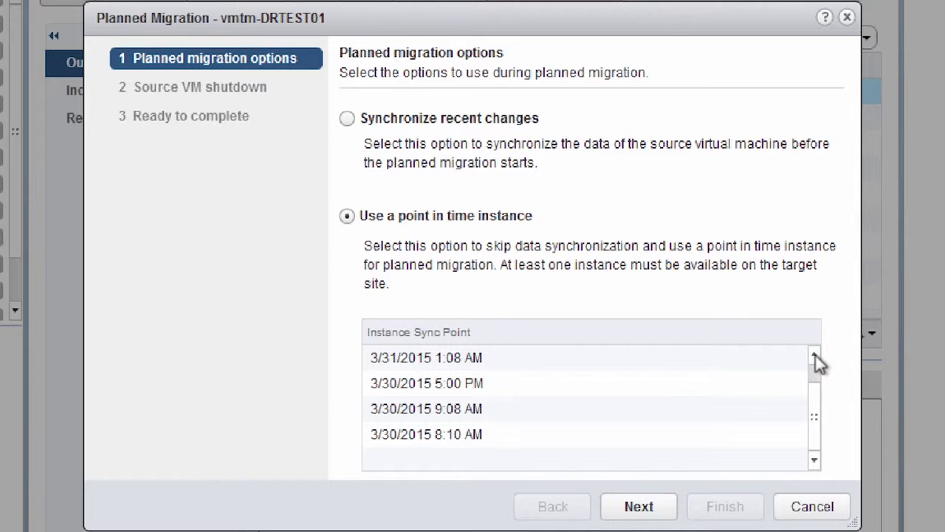
{"action": "left_click", "coordinate": [348, 121]}
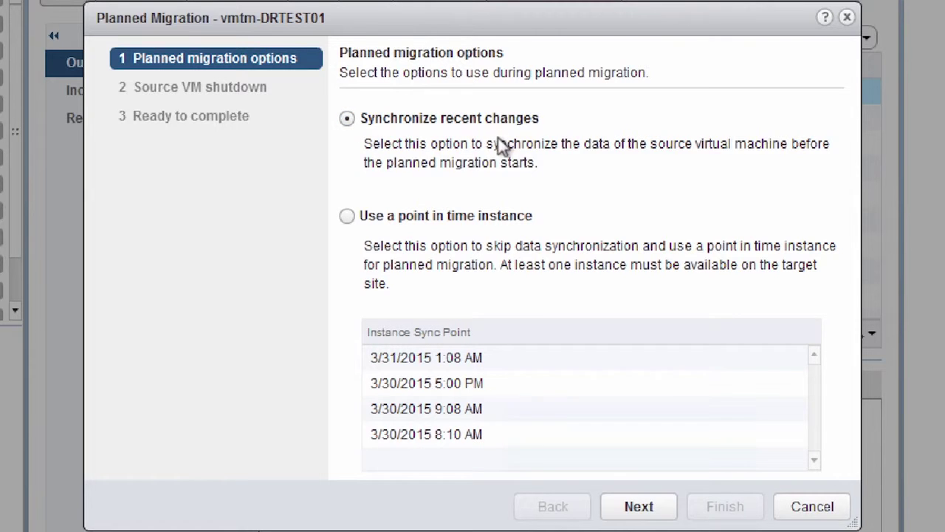
{"action": "left_click", "coordinate": [640, 508]}
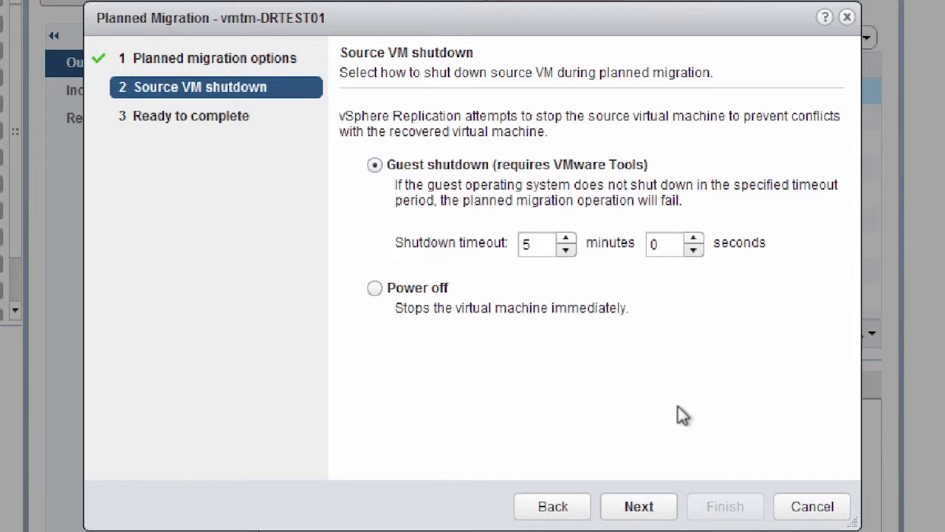
{"action": "left_click", "coordinate": [630, 517]}
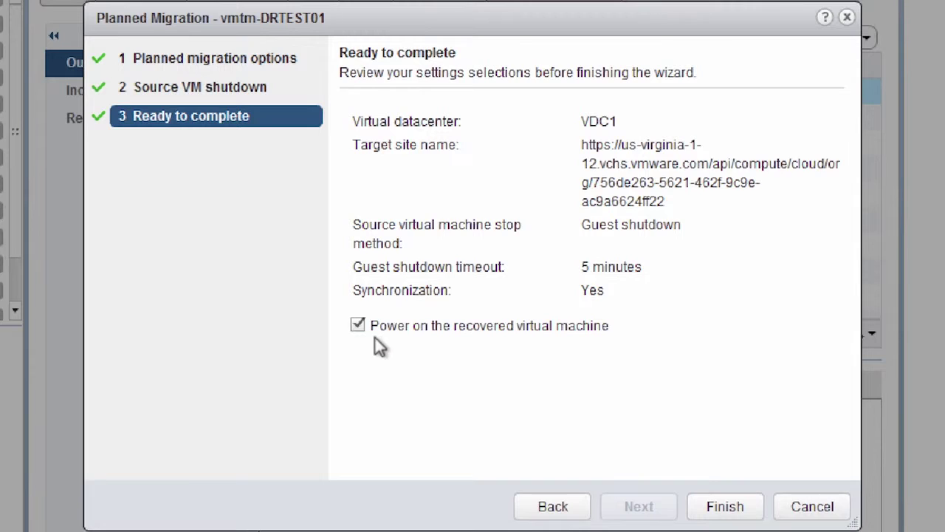
{"action": "left_click", "coordinate": [745, 511]}
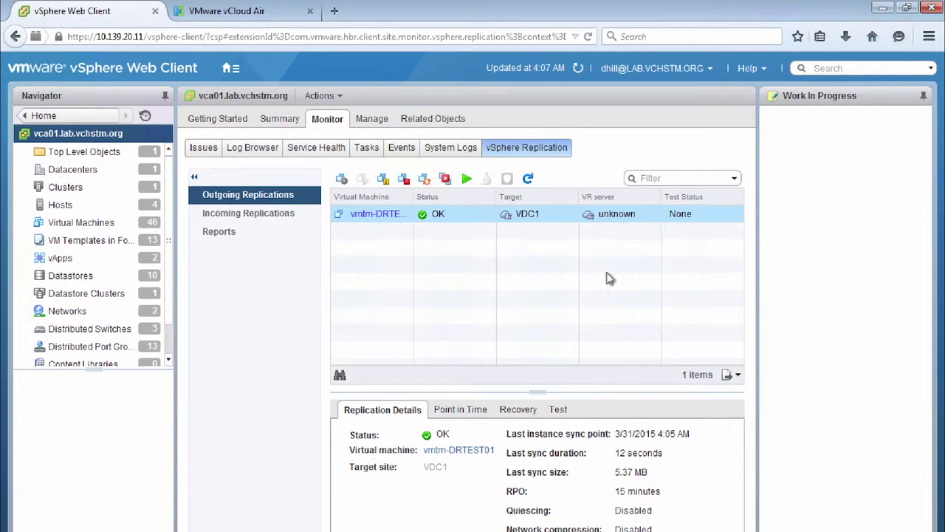
- Change the layout settings to show the Recent Tasks pane
{"action": "left_click", "coordinate": [710, 69]}
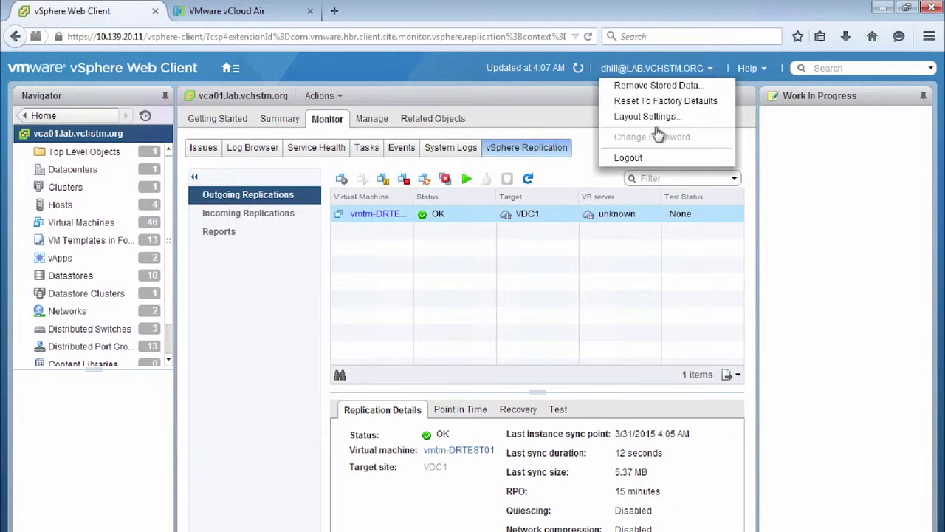
{"action": "left_click", "coordinate": [656, 118]}
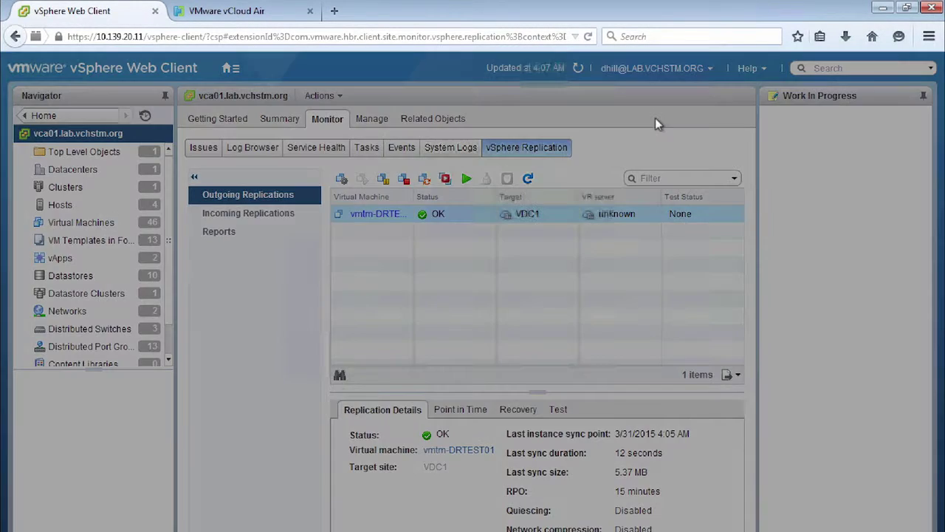
{"action": "left_click", "coordinate": [401, 323]}
{"action": "left_click", "coordinate": [416, 367]}
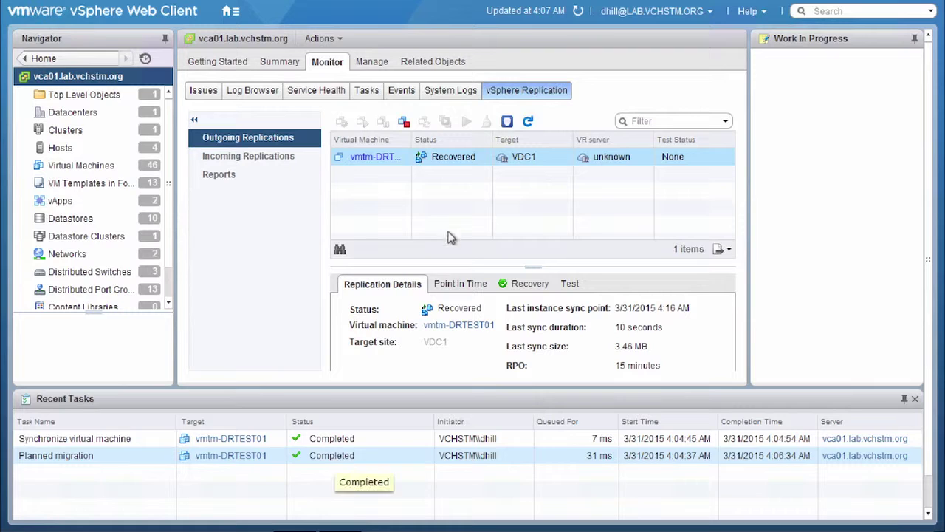
- List the vCenter's virtual machines sorted by state and check the power state of the source VM vmtm-DRTEST01
{"action": "left_click", "coordinate": [439, 179]}
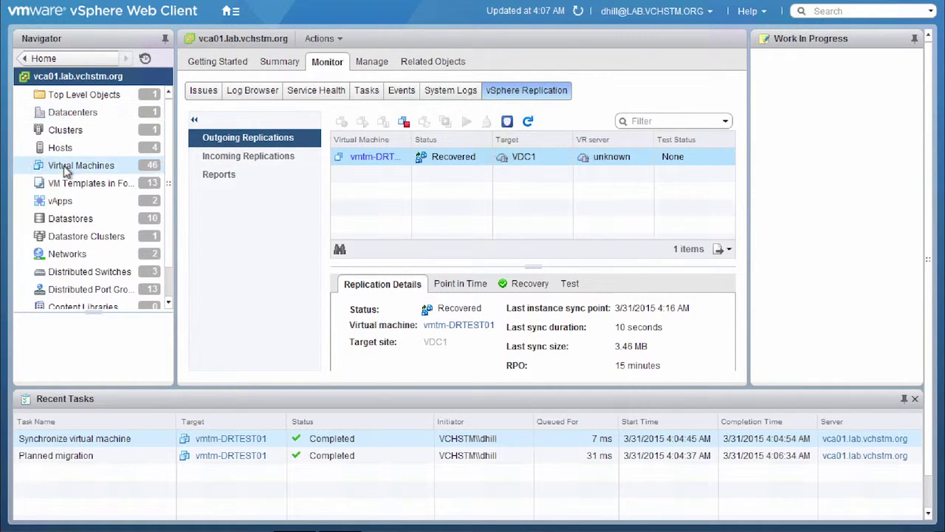
{"action": "mouse_move", "coordinate": [65, 169]}
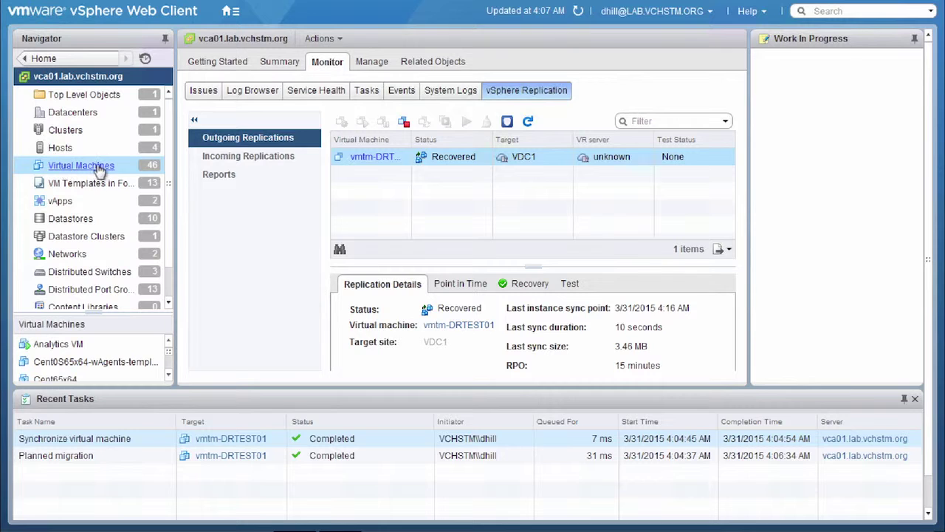
{"action": "left_click", "coordinate": [100, 169]}
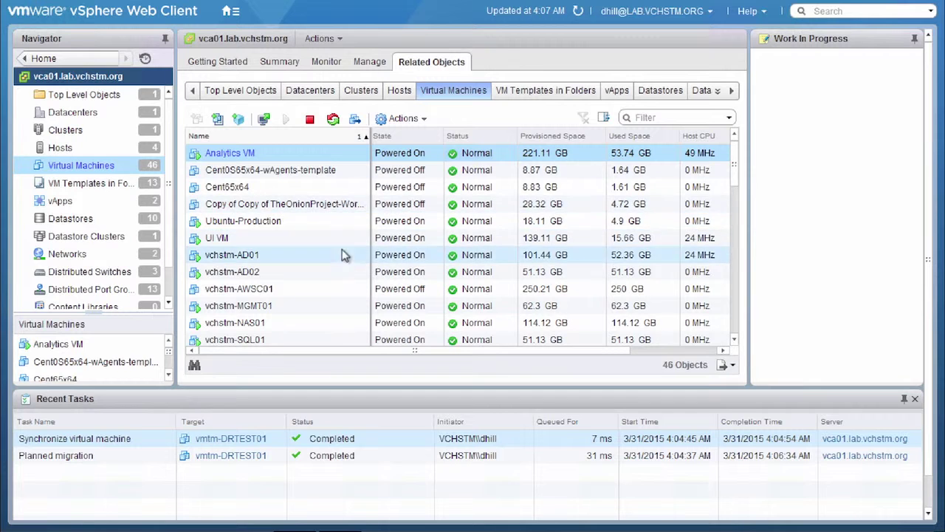
{"action": "left_click", "coordinate": [428, 139]}
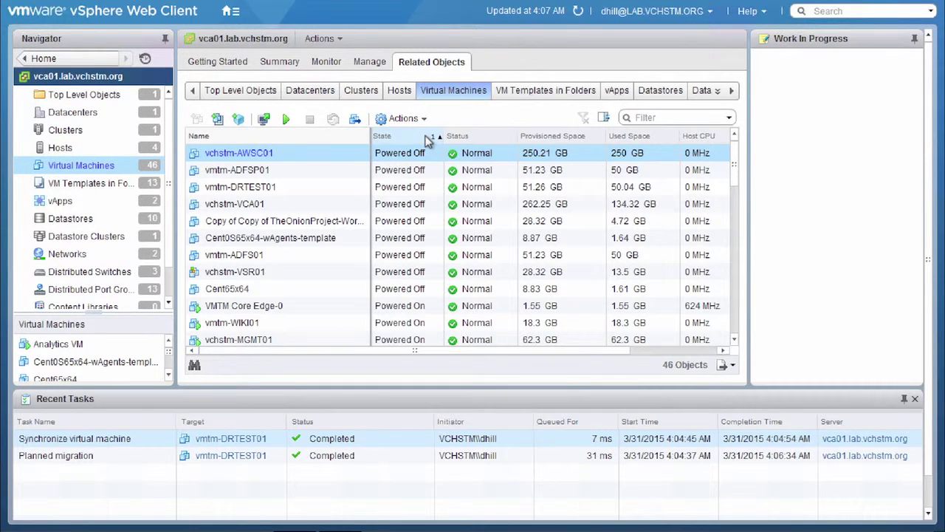
{"action": "left_click", "coordinate": [397, 189]}
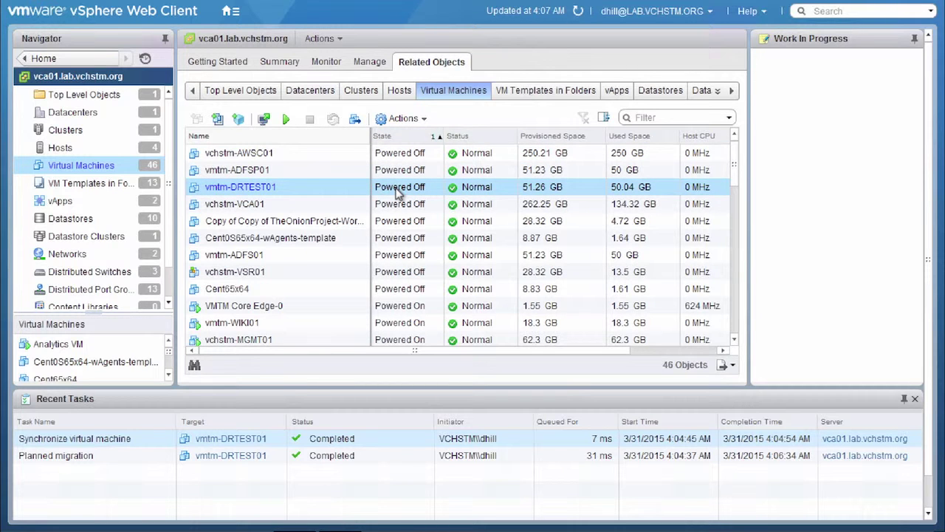
- Switch to VMware vCloud Air and check the recovery status and replication status of vmtm-DRTEST01
{"action": "mouse_move", "coordinate": [243, 1]}
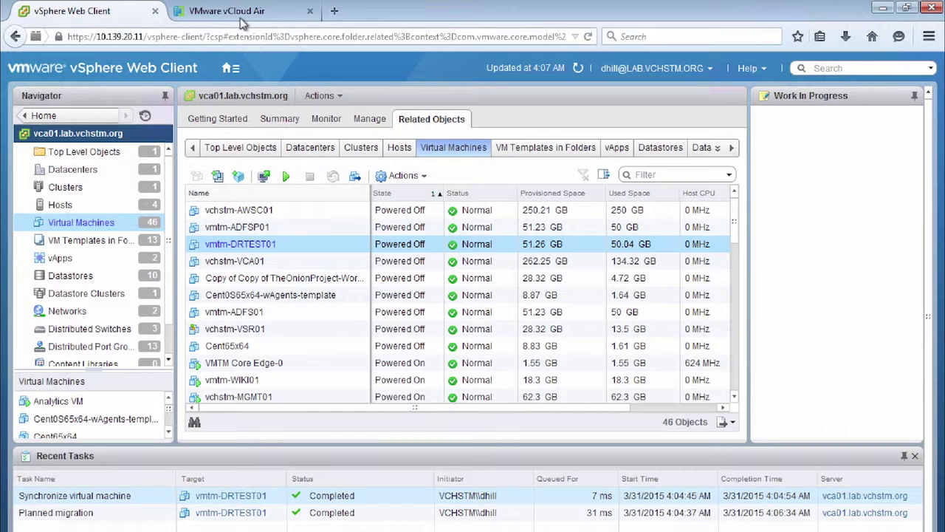
{"action": "left_click", "coordinate": [239, 18]}
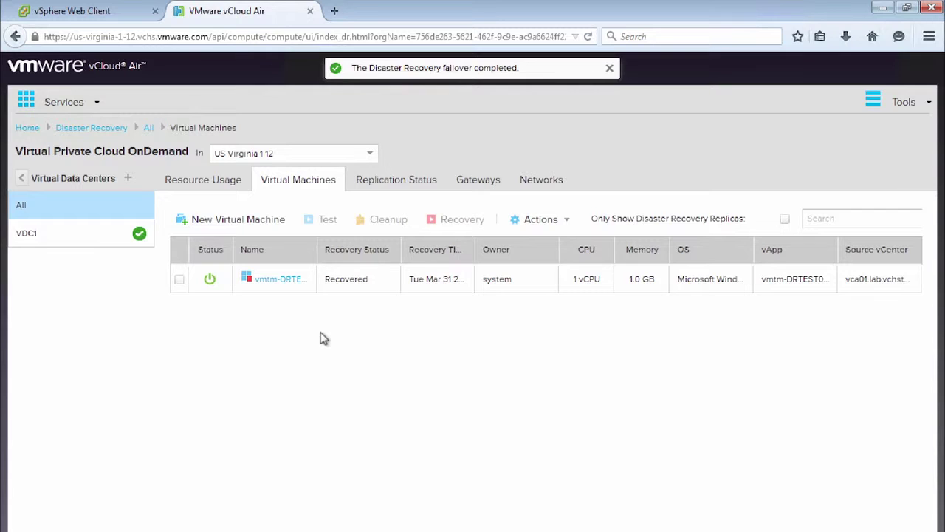
{"action": "left_click", "coordinate": [358, 281]}
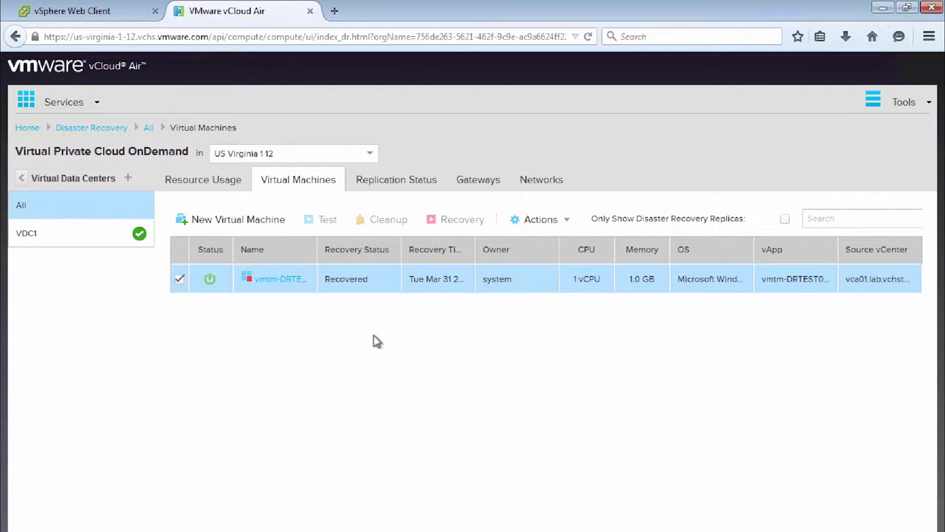
{"action": "left_click", "coordinate": [416, 189]}
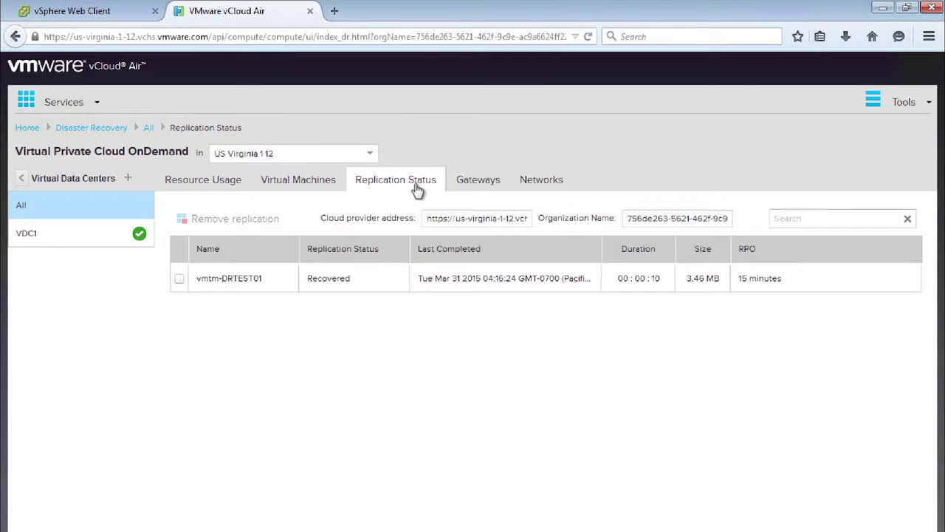
{"action": "left_click", "coordinate": [353, 284]}
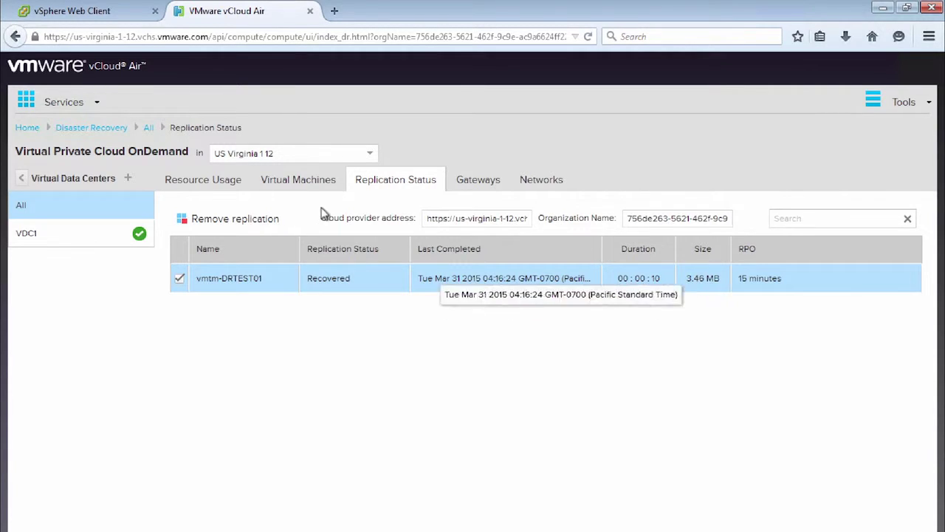
- Open the settings of the recovered vmtm-DRTEST01 in the virtual machines list and launch its virtual machine console
{"action": "left_click", "coordinate": [299, 181]}
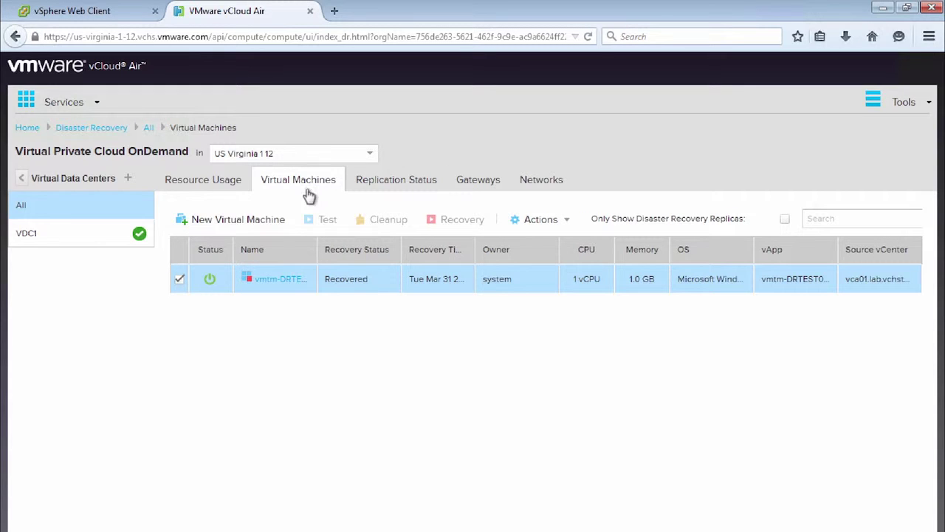
{"action": "left_click", "coordinate": [285, 288]}
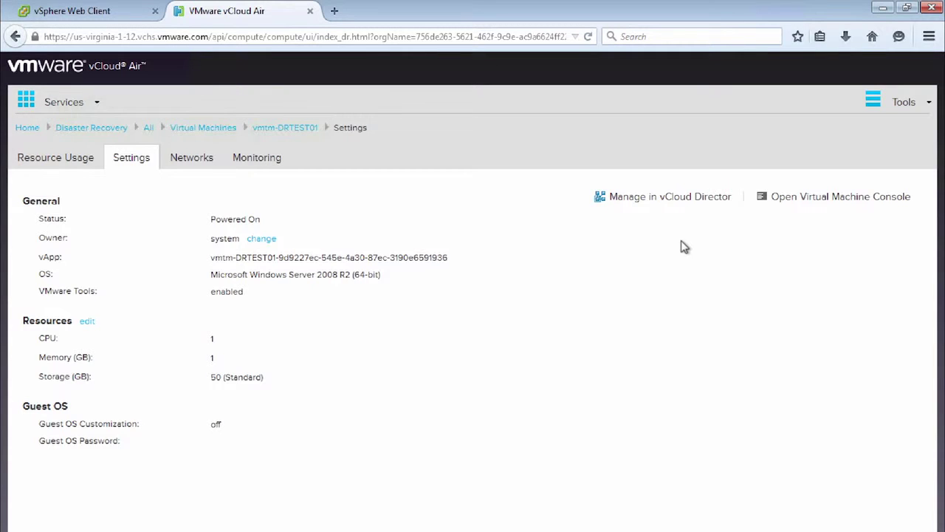
{"action": "left_click", "coordinate": [822, 205]}
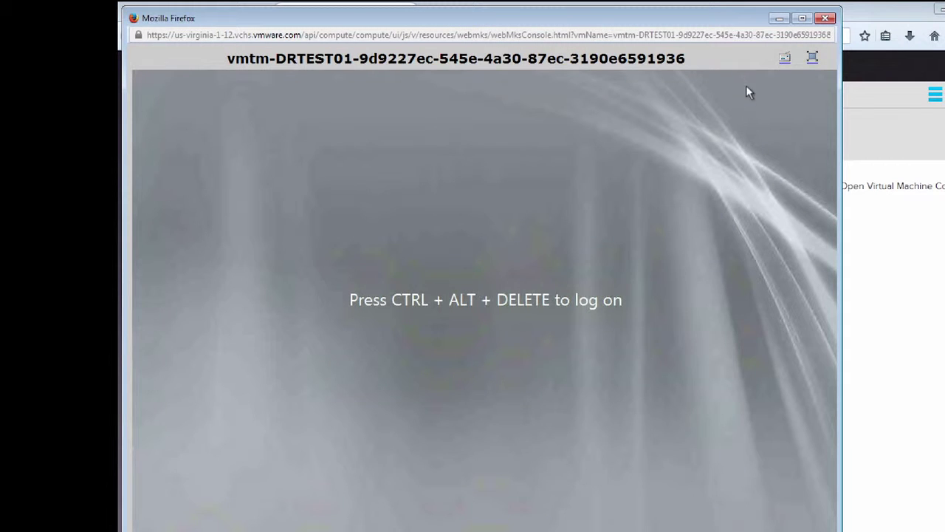
- Log on to the recovered server as Administrator by entering the account password, and show the console full screen
{"action": "left_click", "coordinate": [785, 59]}
{"action": "type", "text": "********"}
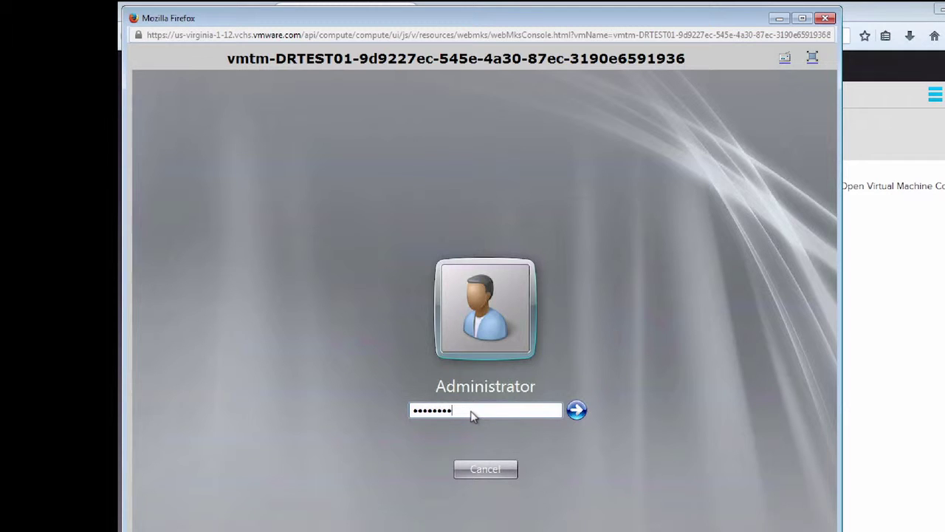
{"action": "key", "text": "Return"}
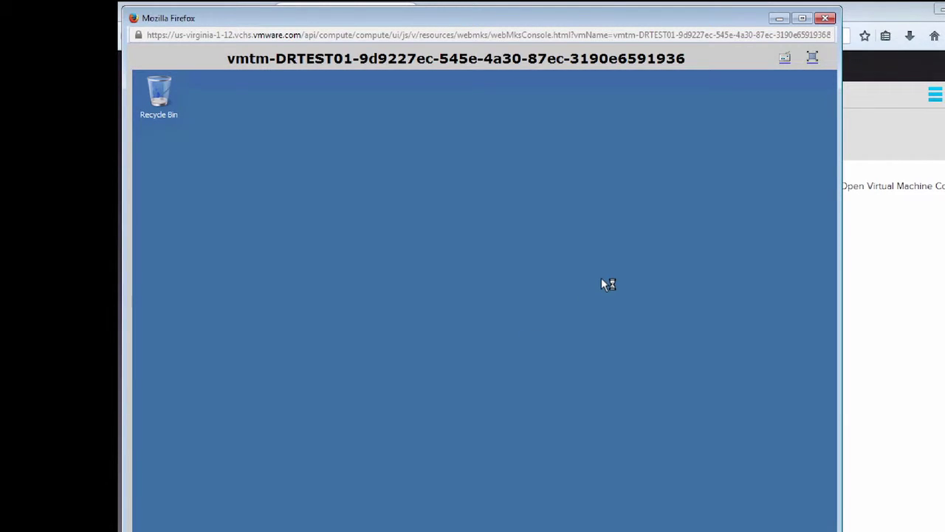
{"action": "left_click", "coordinate": [813, 57]}
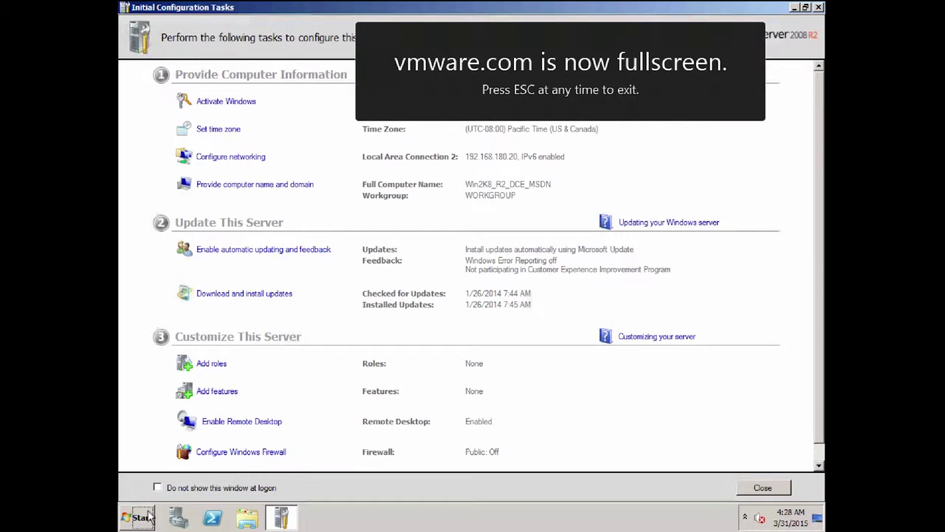
- Open a command prompt on the recovered server and run ipconfig to check its IP configuration
{"action": "left_click", "coordinate": [148, 517]}
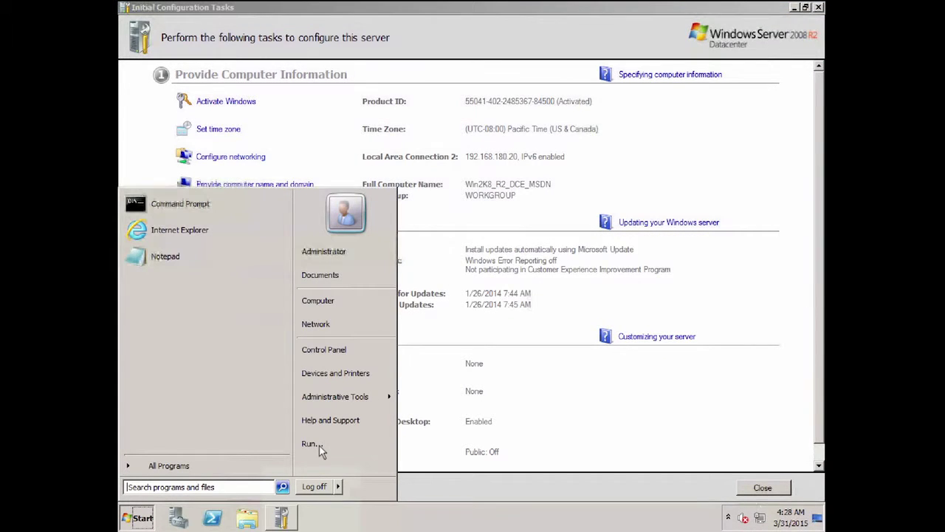
{"action": "left_click", "coordinate": [323, 443]}
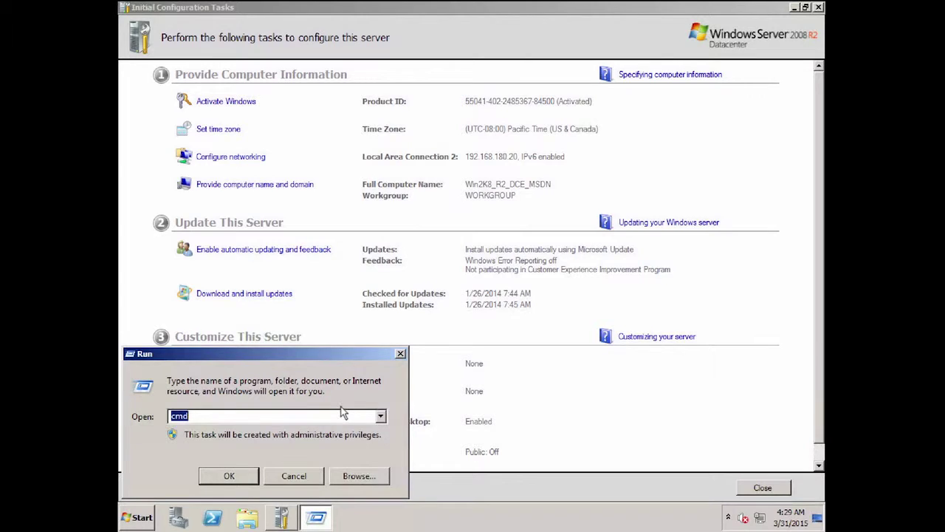
{"action": "key", "text": "Return"}
{"action": "type", "text": "ipconfig"}
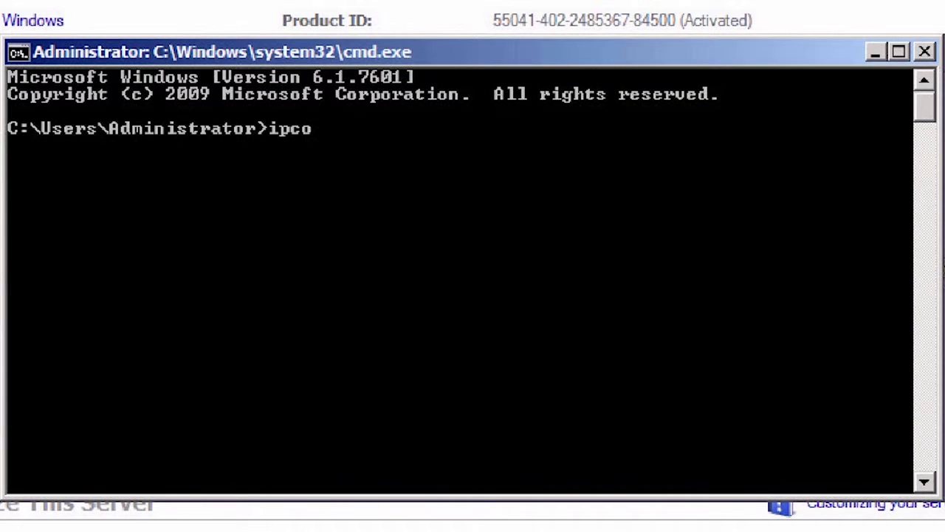
{"action": "key", "text": "Return"}
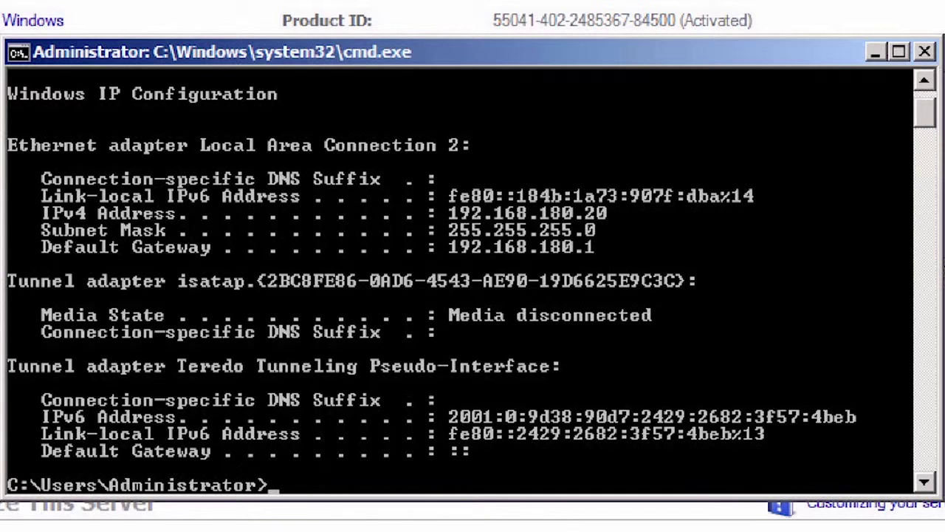
{"action": "type", "text": "ping www.d"}
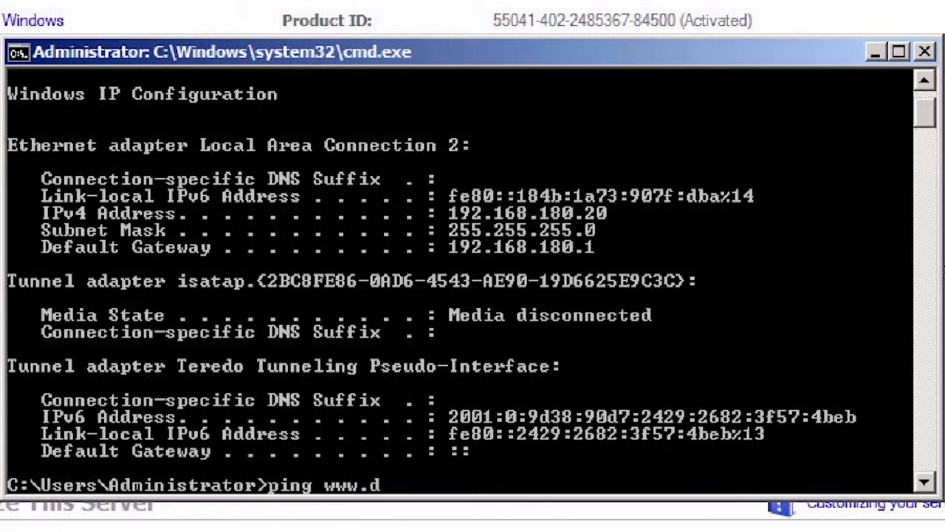
{"action": "type", "text": "avidhill.co"}
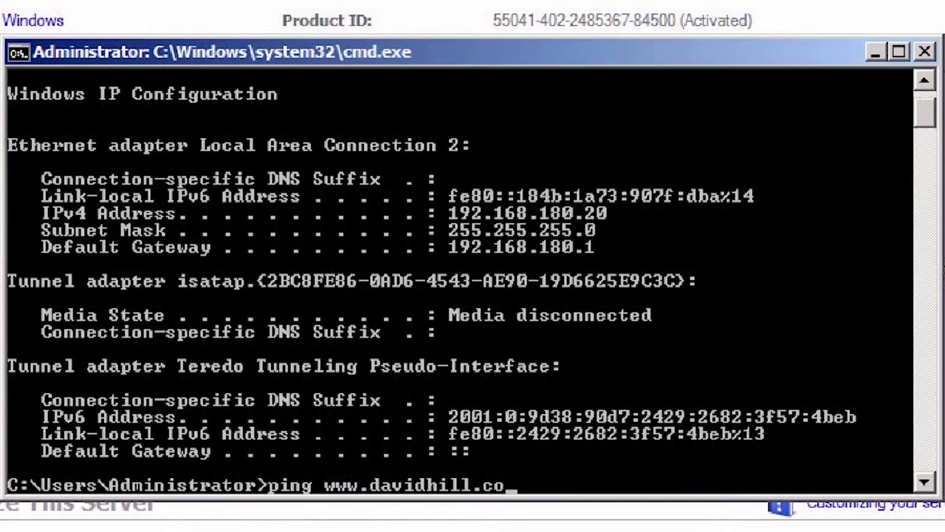
{"action": "key", "text": "Return"}
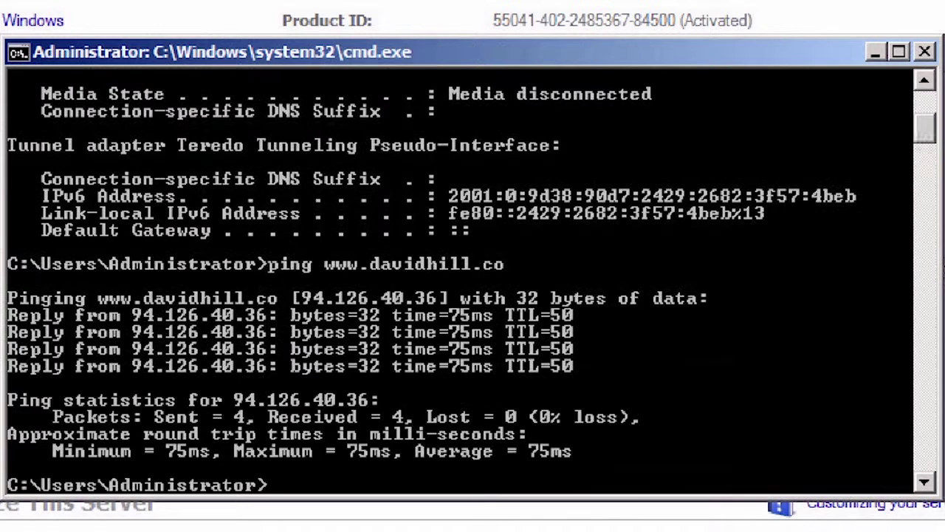
{"action": "type", "text": "ping www.googl"}
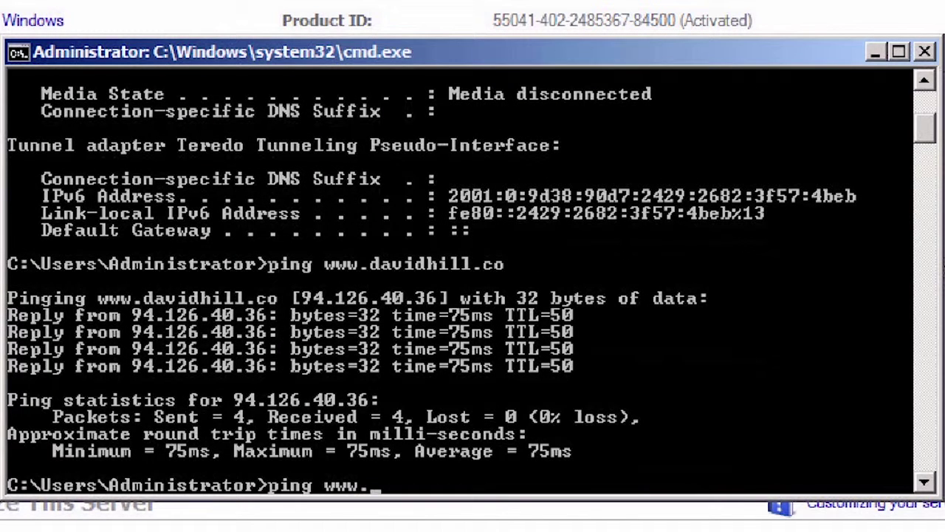
{"action": "type", "text": "e.co.uk"}
{"action": "key", "text": "Return"}
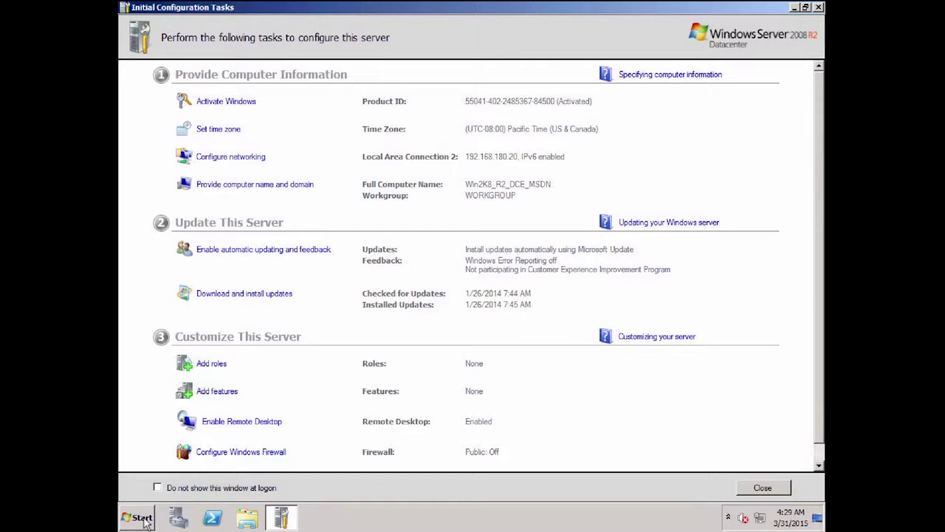
- Log off from the recovered Windows server and close its virtual machine console window
{"action": "left_click", "coordinate": [141, 517]}
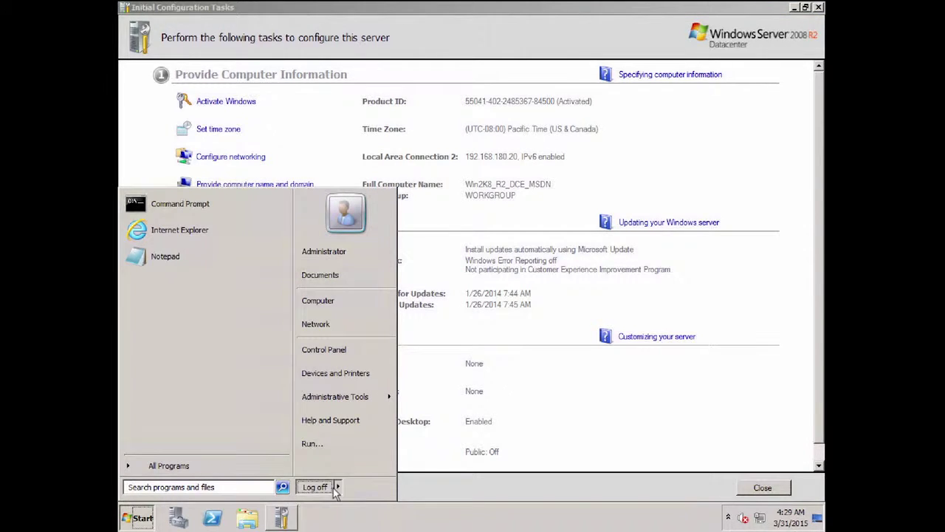
{"action": "left_click", "coordinate": [325, 487]}
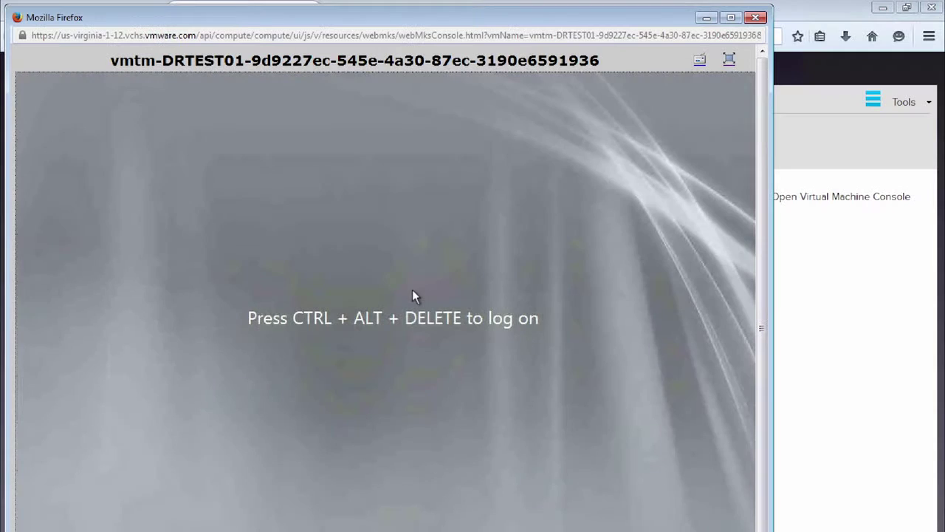
{"action": "left_click", "coordinate": [756, 17]}
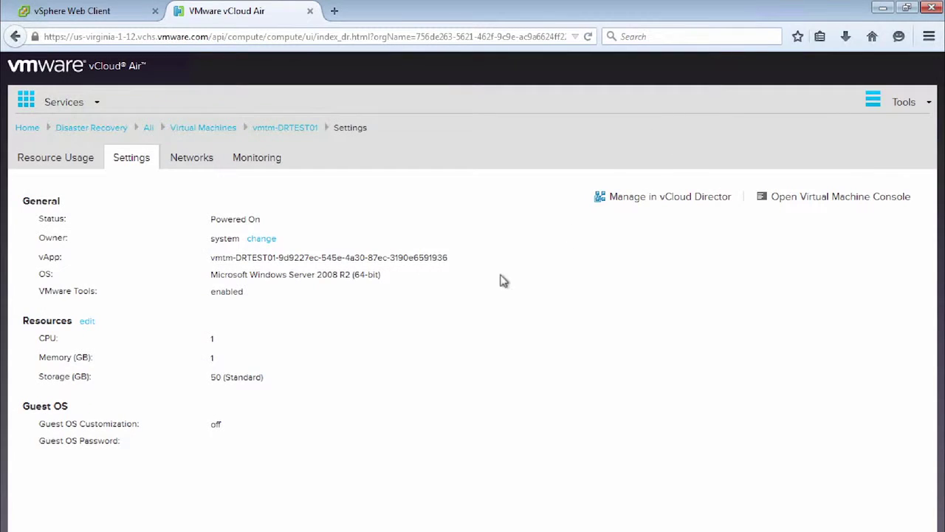
- Check the connected VMs and IP range of RECOVERY_NETWORK on VDC1, and return to the virtual machines list
{"action": "left_click", "coordinate": [204, 129]}
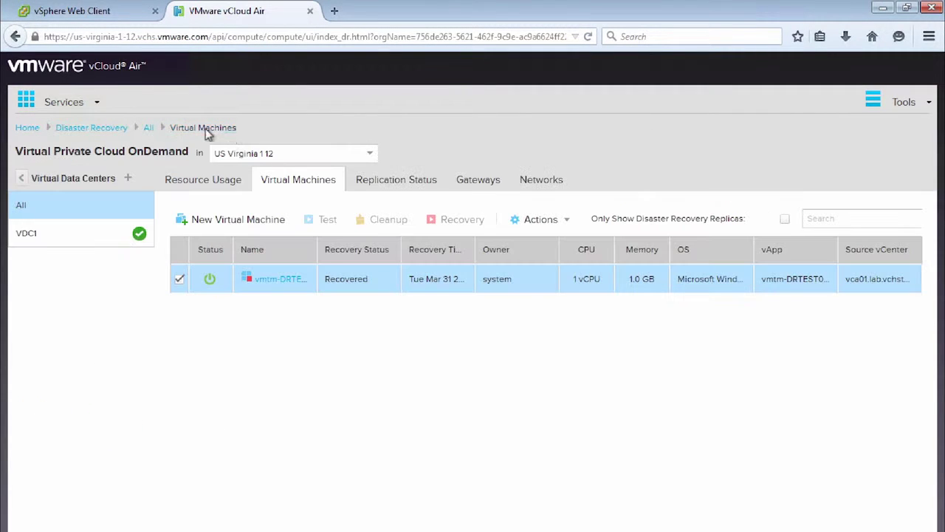
{"action": "left_click", "coordinate": [554, 184]}
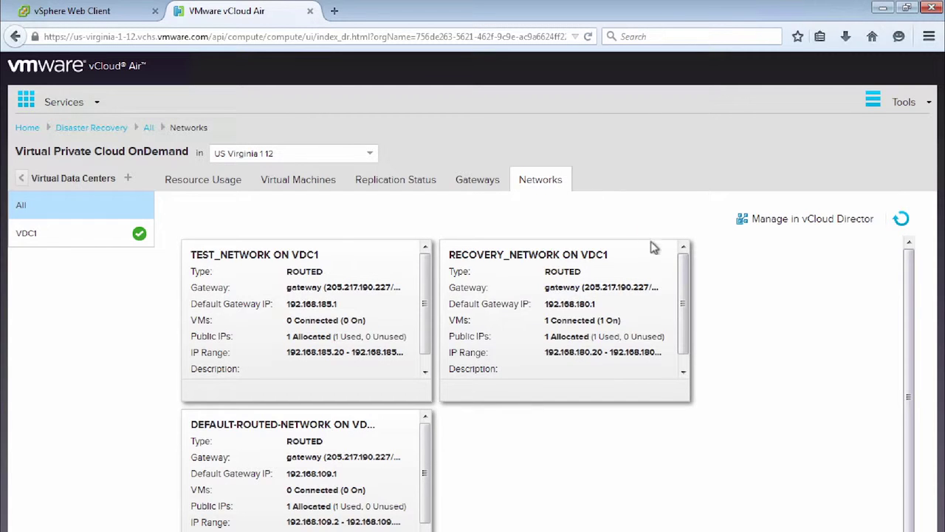
{"action": "left_click", "coordinate": [629, 296]}
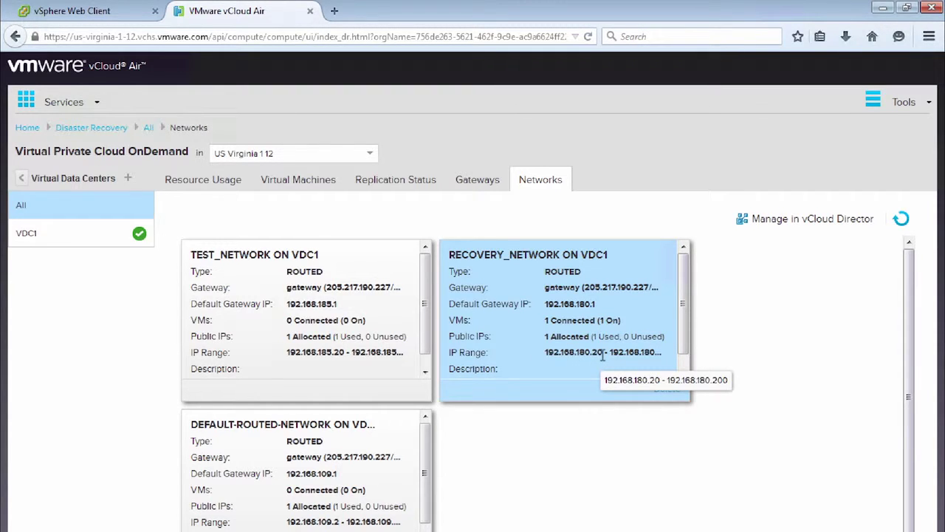
{"action": "left_click", "coordinate": [314, 185]}
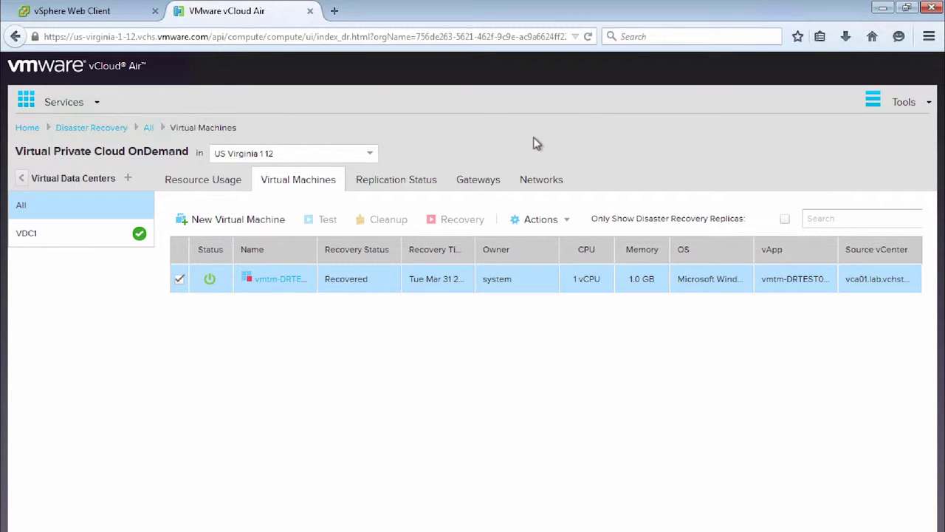